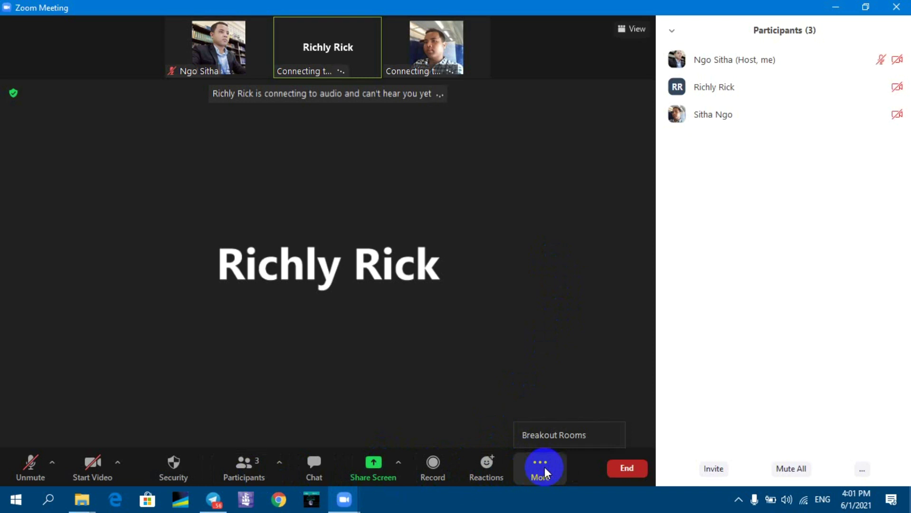
Review the meeting's security options, participants list, chat, extra controls and the host's own video
click(197, 475)
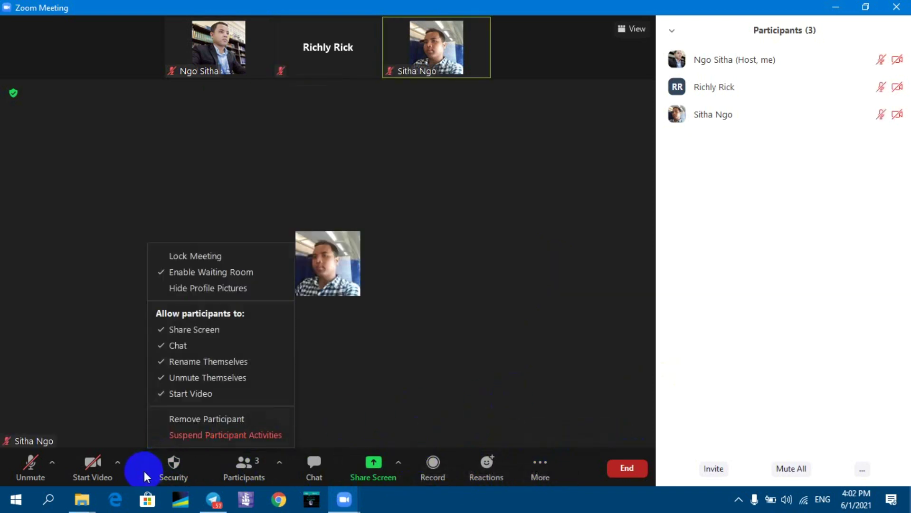
click(236, 472)
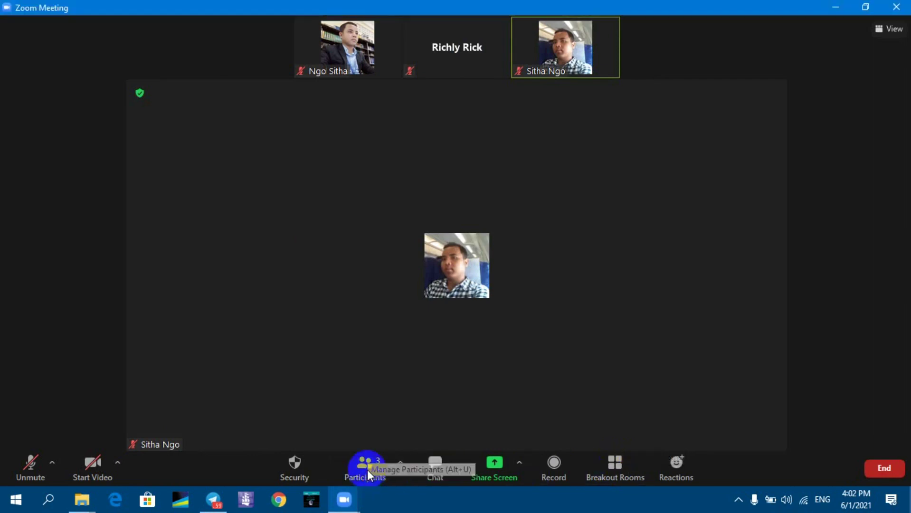
click(297, 477)
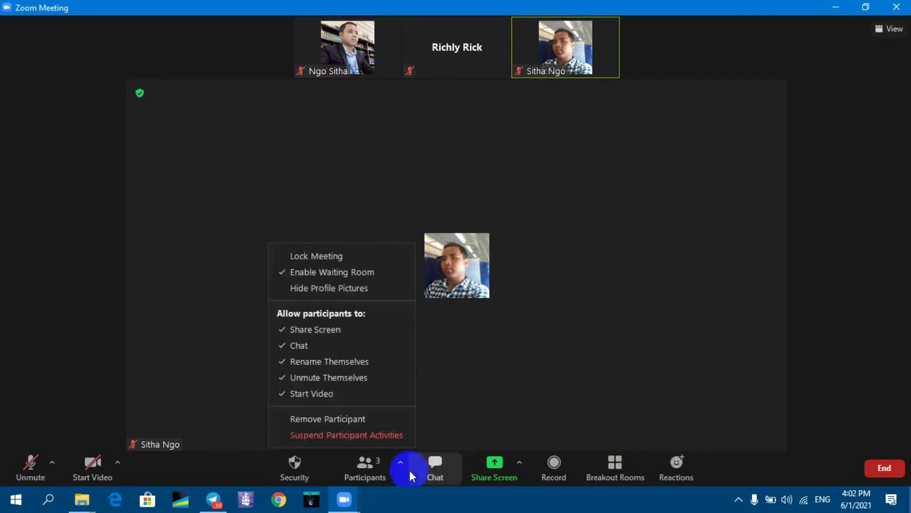
click(434, 470)
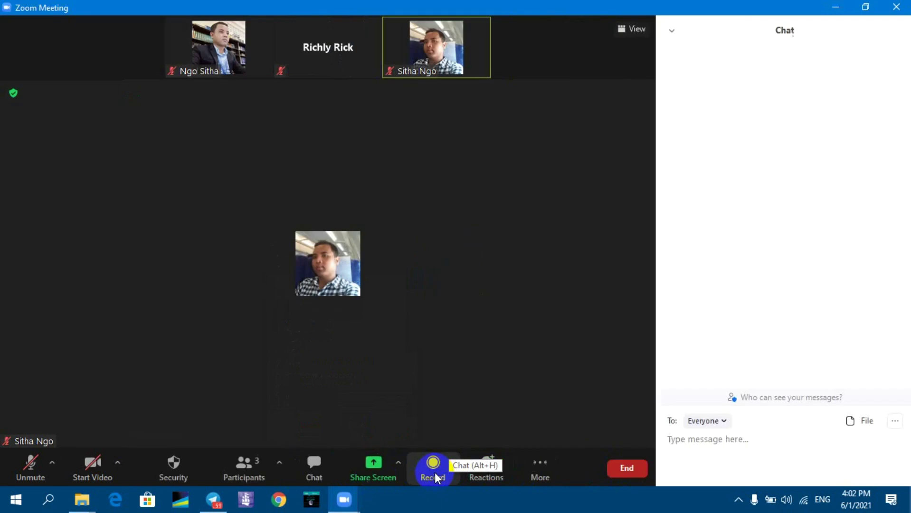
click(550, 468)
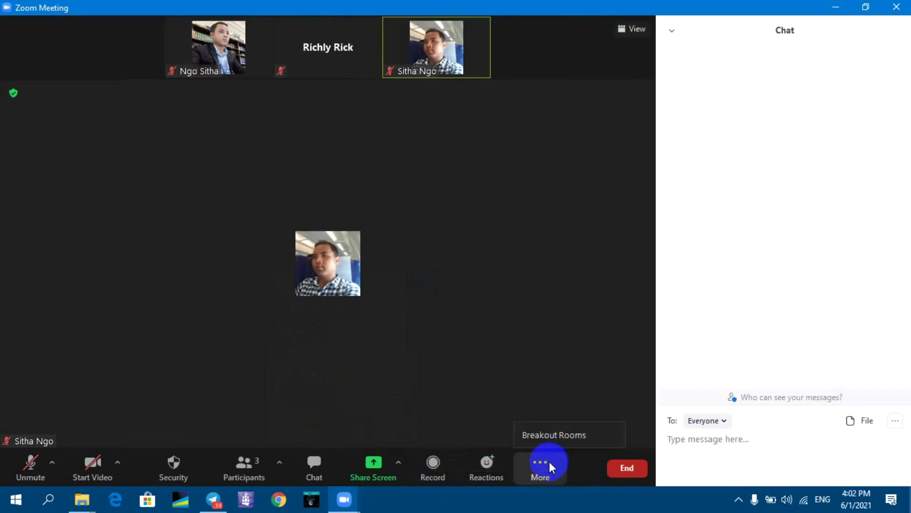
click(246, 464)
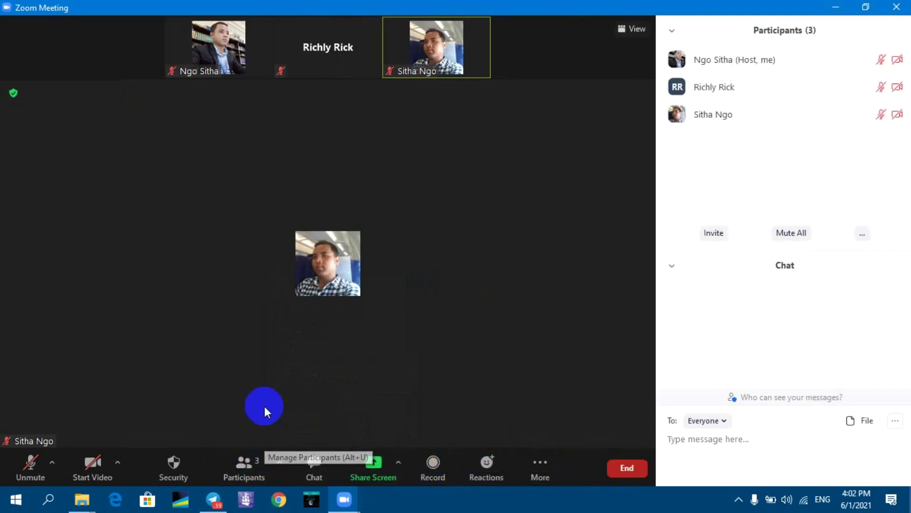
click(95, 463)
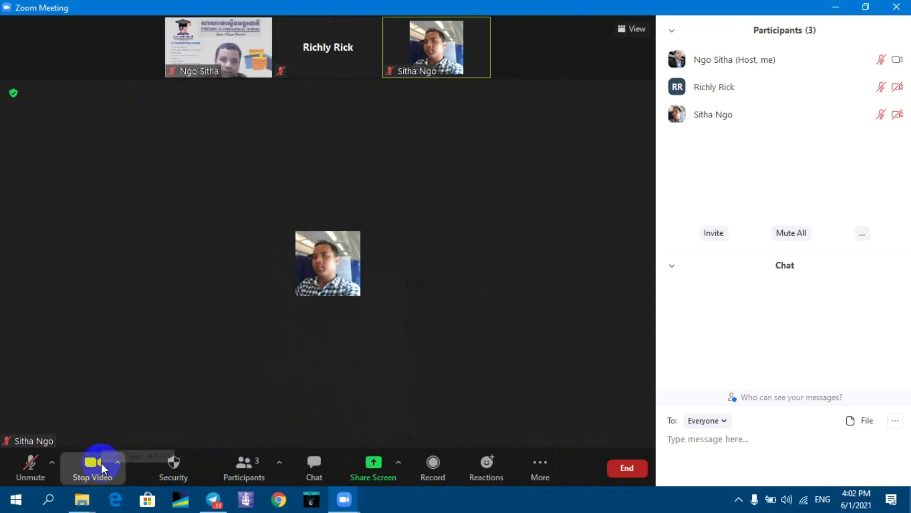
click(101, 467)
click(243, 467)
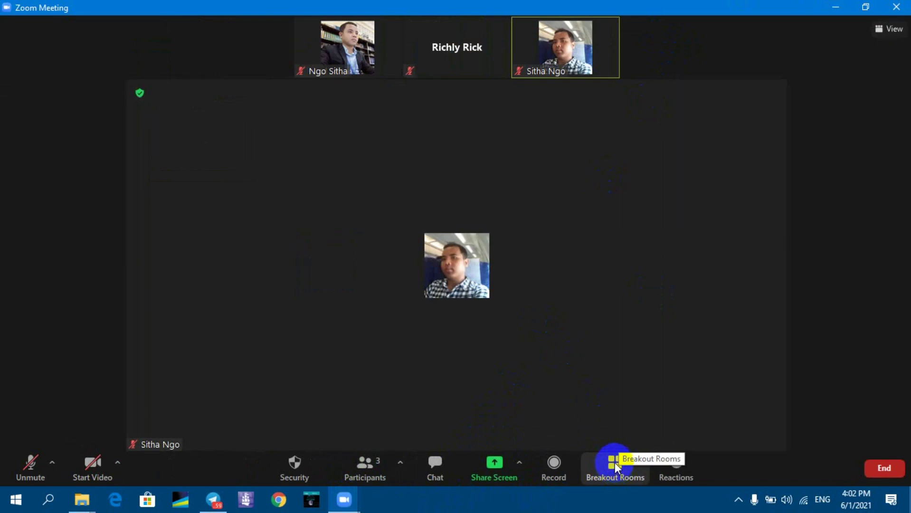
Create 2 breakout rooms with participants assigned manually
click(614, 459)
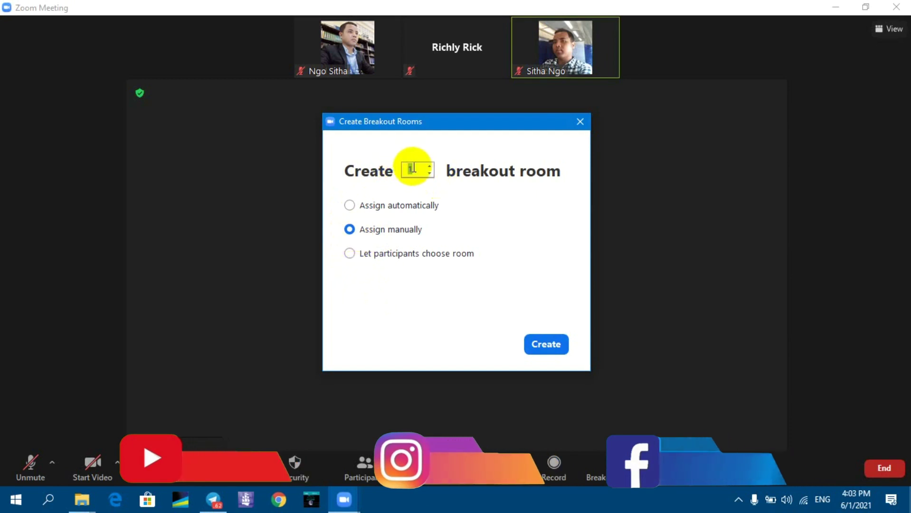
double_click(418, 166)
text(2)
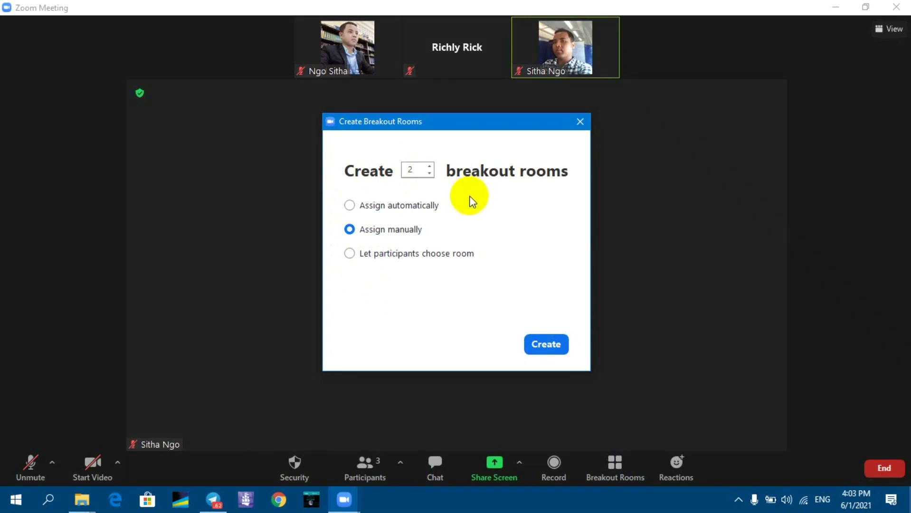
click(545, 343)
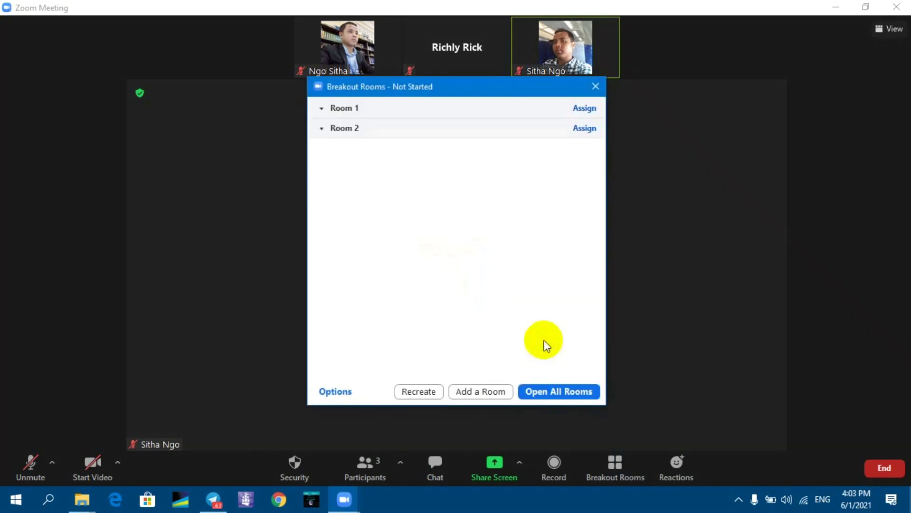
Rename the first breakout room as Group1
mouse_move(450, 106)
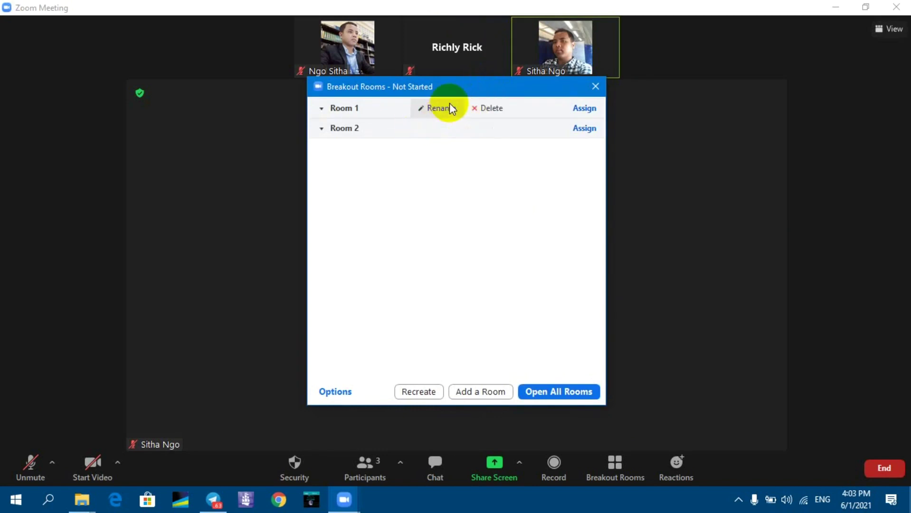
click(441, 108)
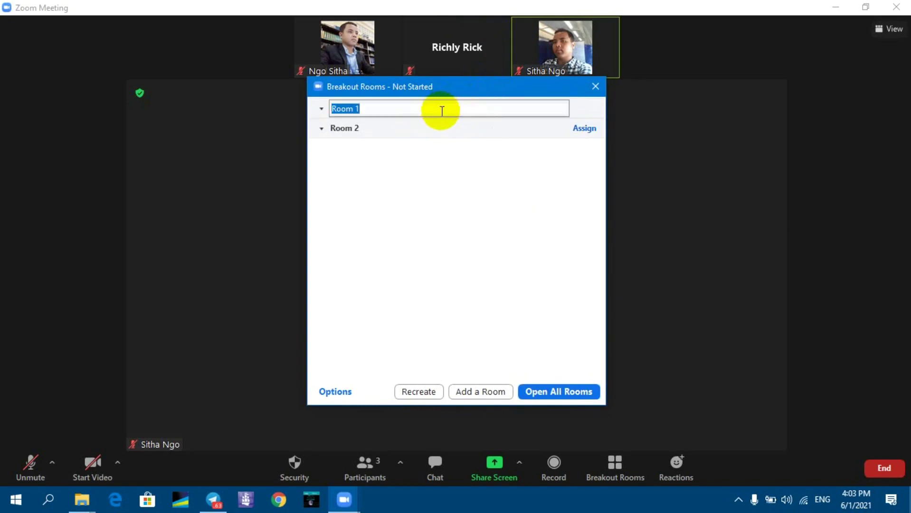
text(Group1)
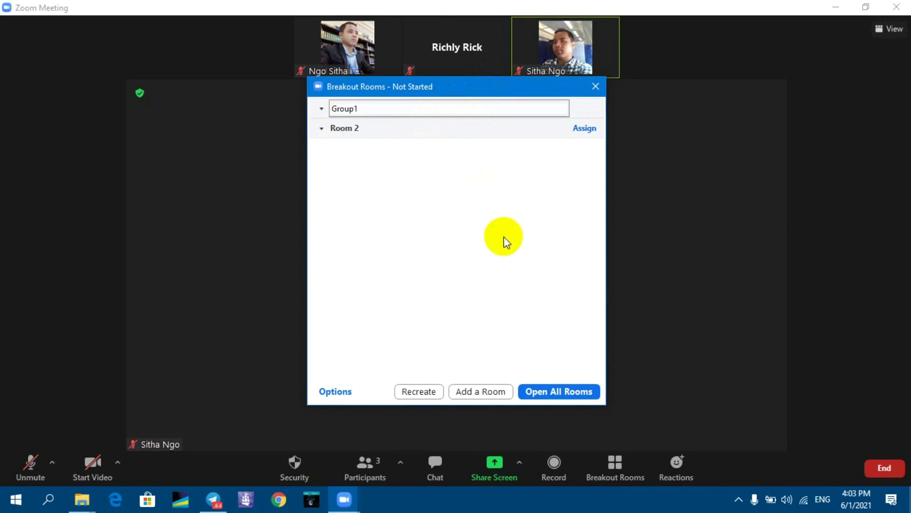
click(469, 190)
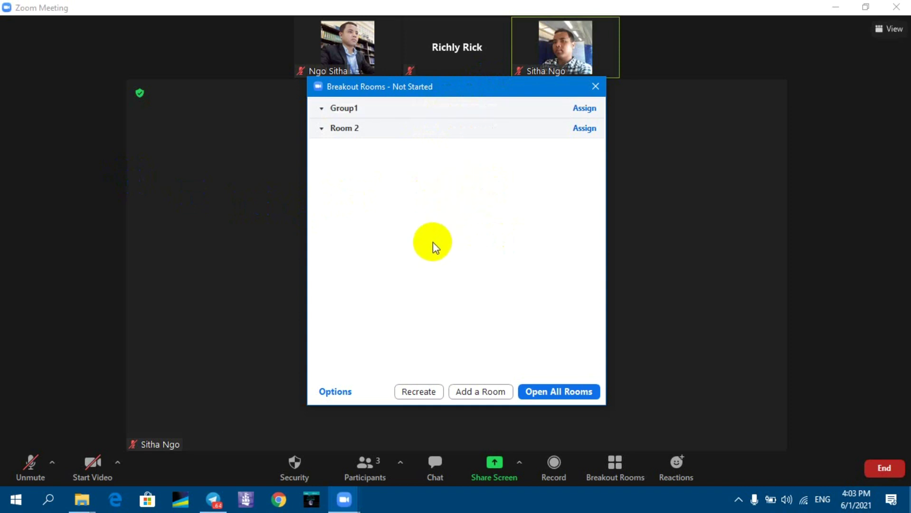
Rename the second breakout room as Group2
mouse_move(396, 137)
click(433, 130)
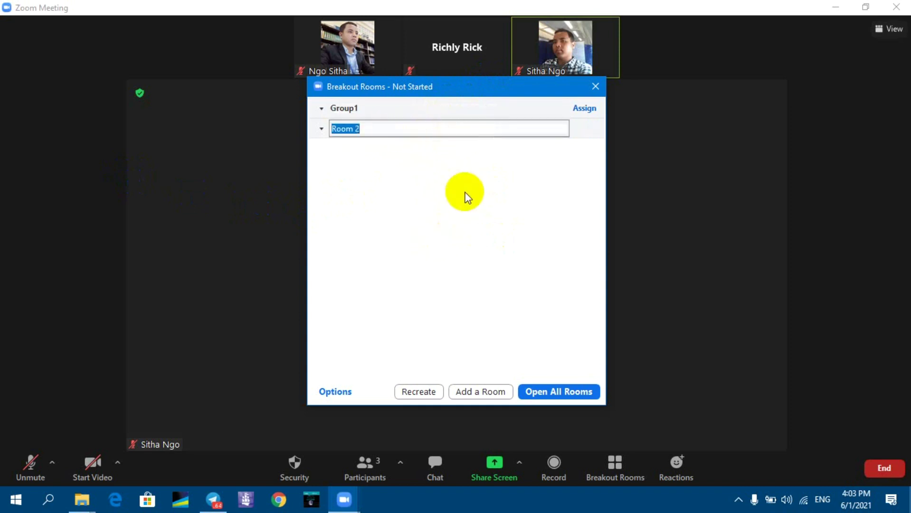
text(Group2)
key(Return)
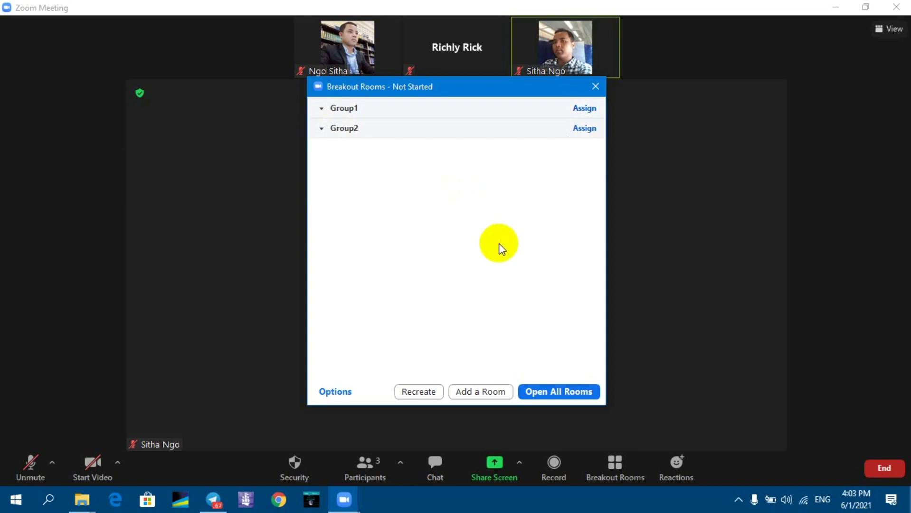
Assign the first listed participant to Group1 and the remaining participant to Group2
click(587, 109)
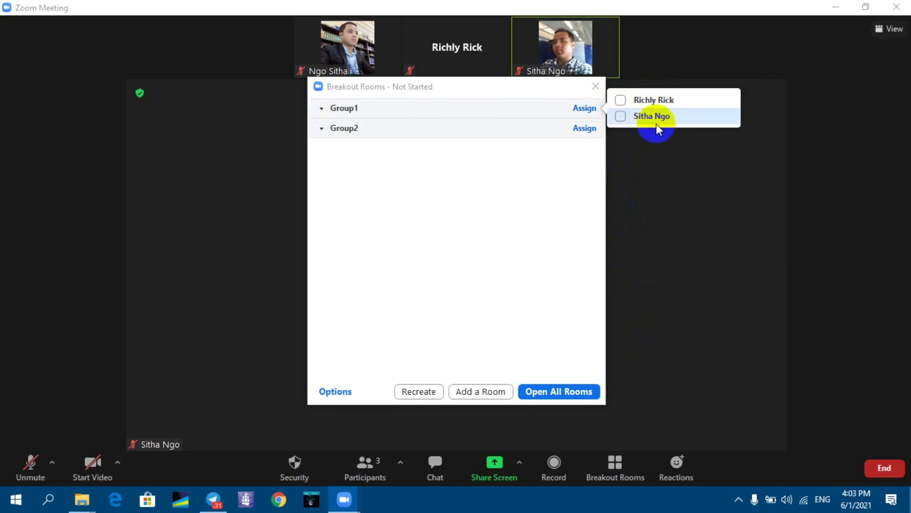
click(620, 101)
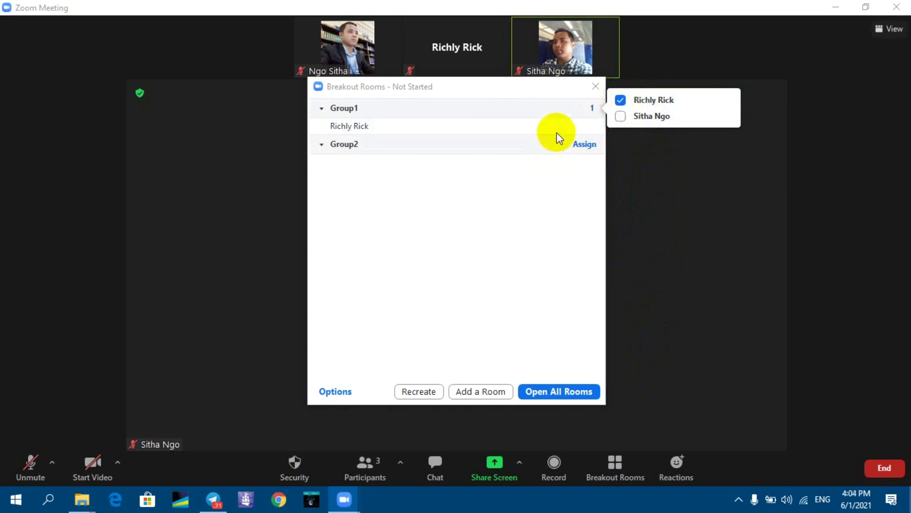
click(586, 147)
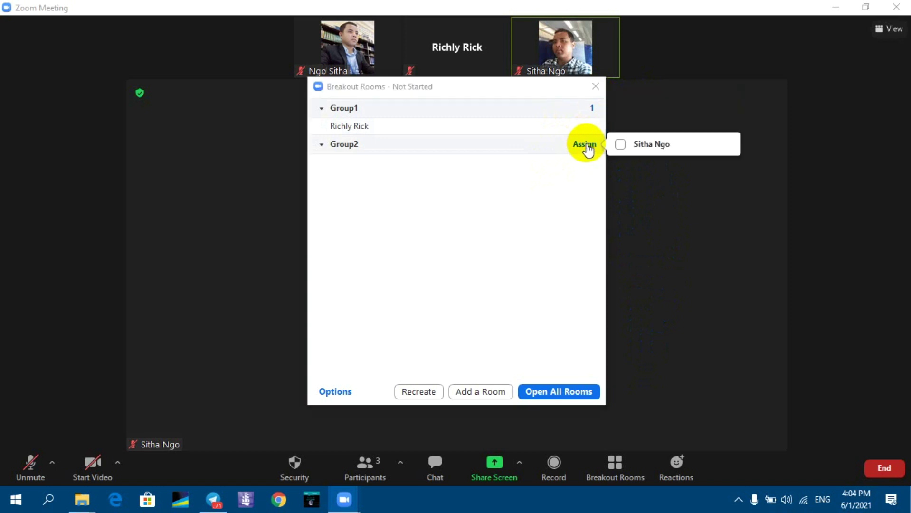
click(621, 144)
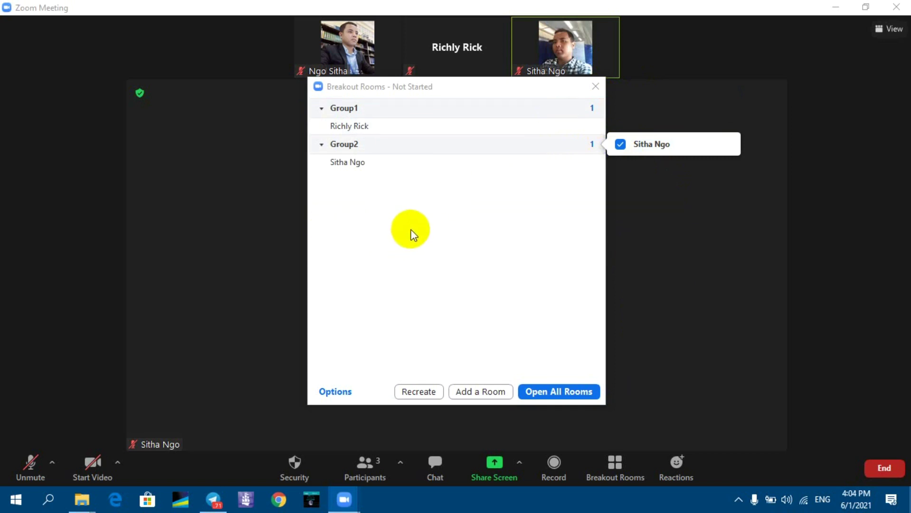
click(429, 221)
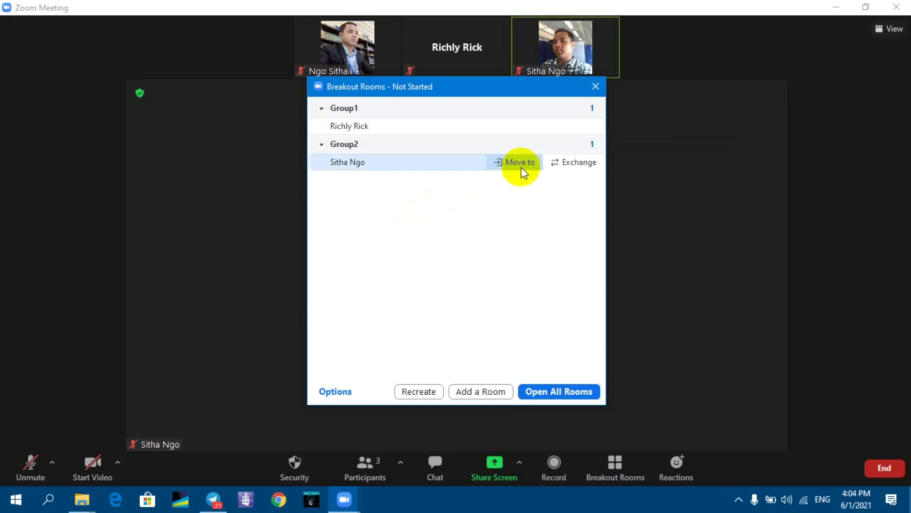
Check the breakout room options for the automatic closing time and the closing countdown timer
mouse_move(428, 142)
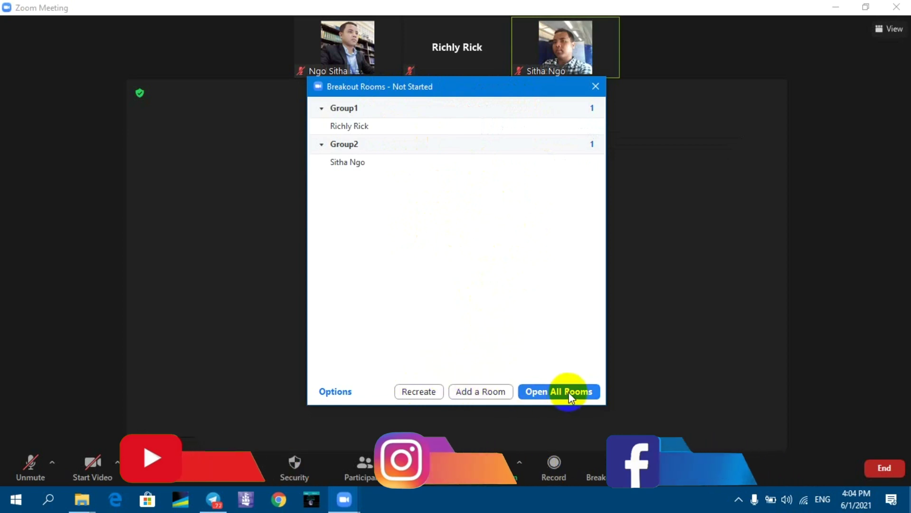
click(333, 391)
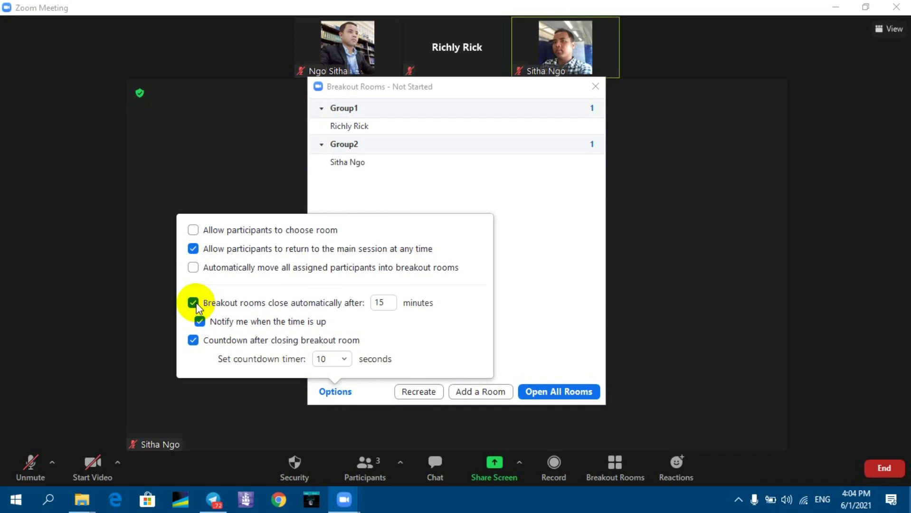
click(378, 302)
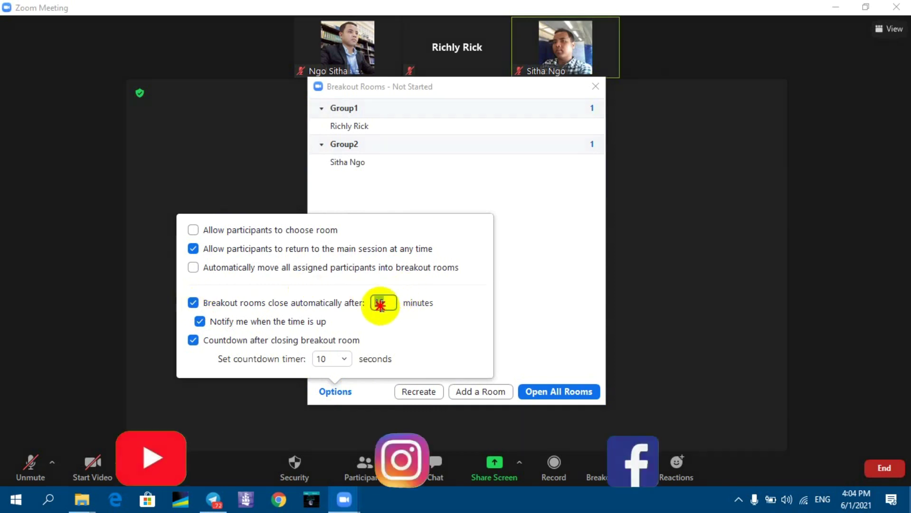
click(387, 300)
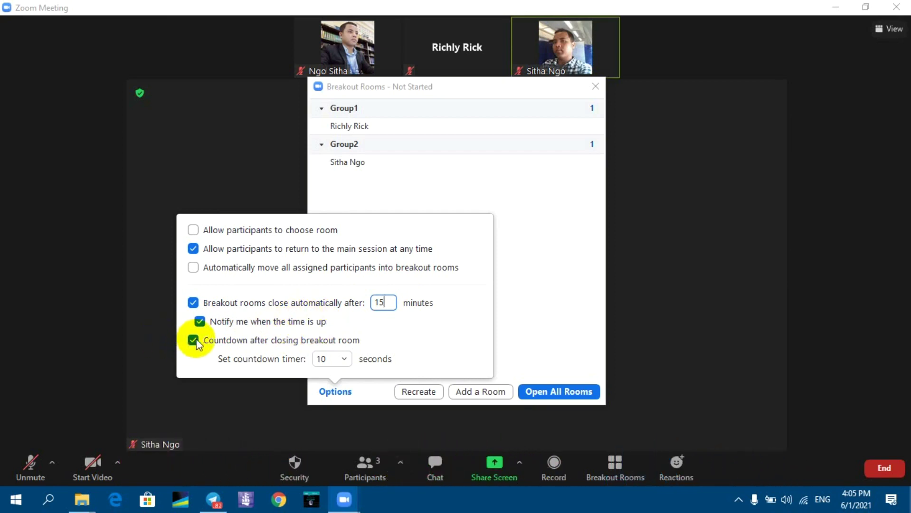
click(346, 359)
click(343, 382)
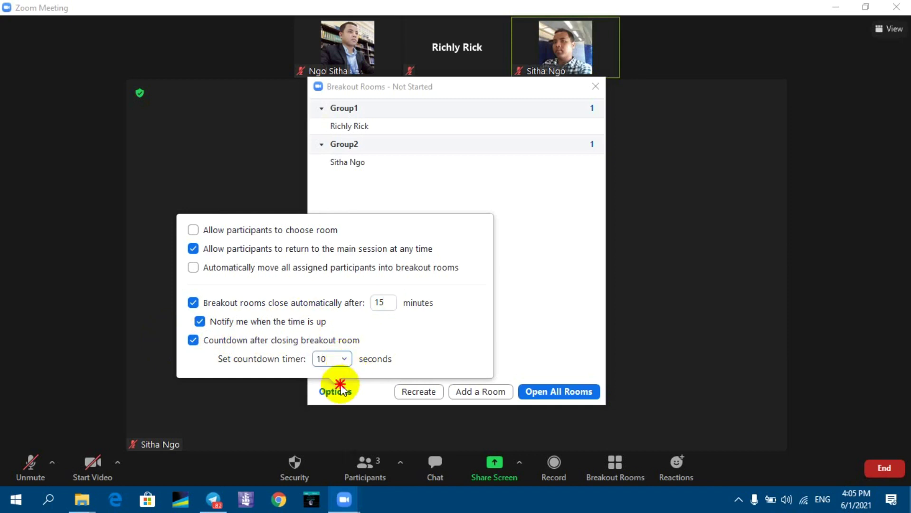
Turn the countdown after closing breakout rooms off and on again, and leave the options
click(192, 340)
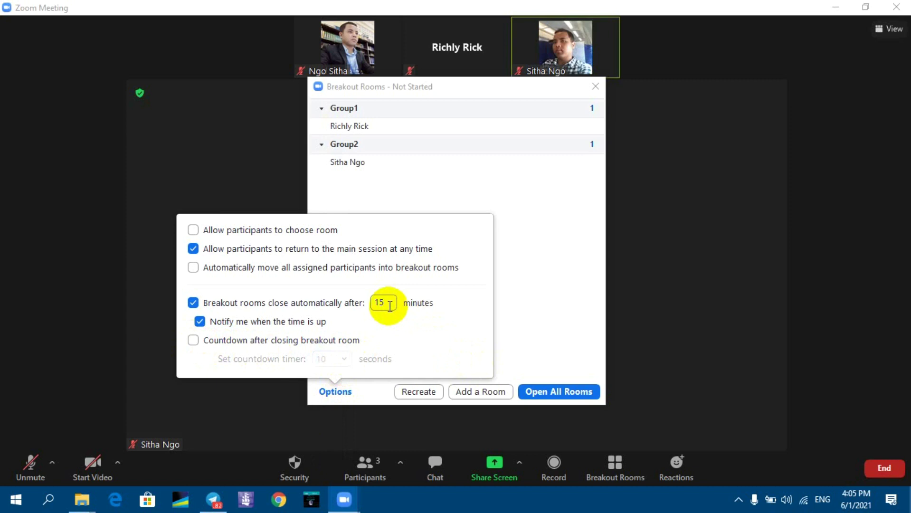
click(181, 338)
click(194, 341)
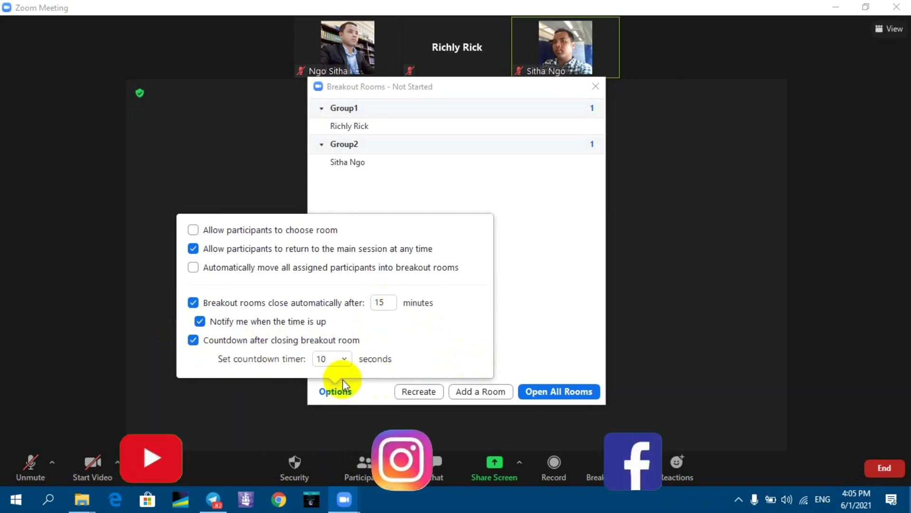
click(546, 321)
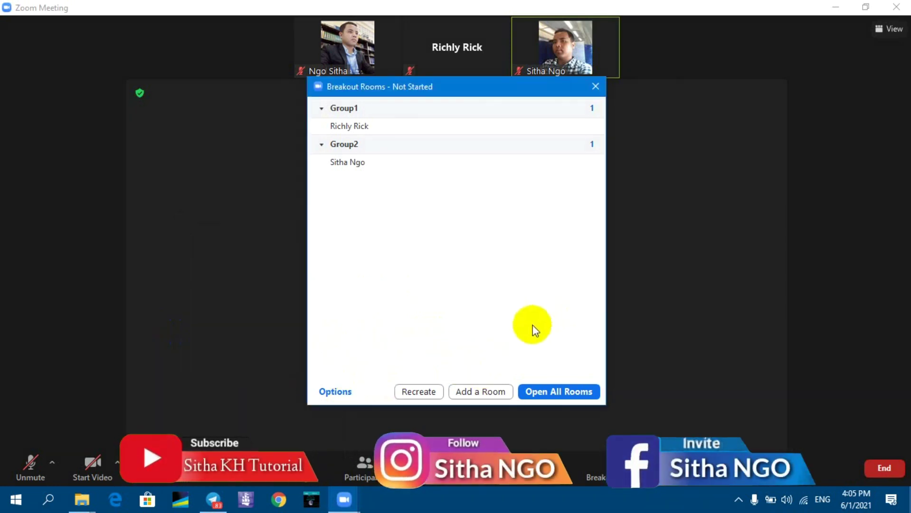
Add a third breakout room and delete it again
click(470, 398)
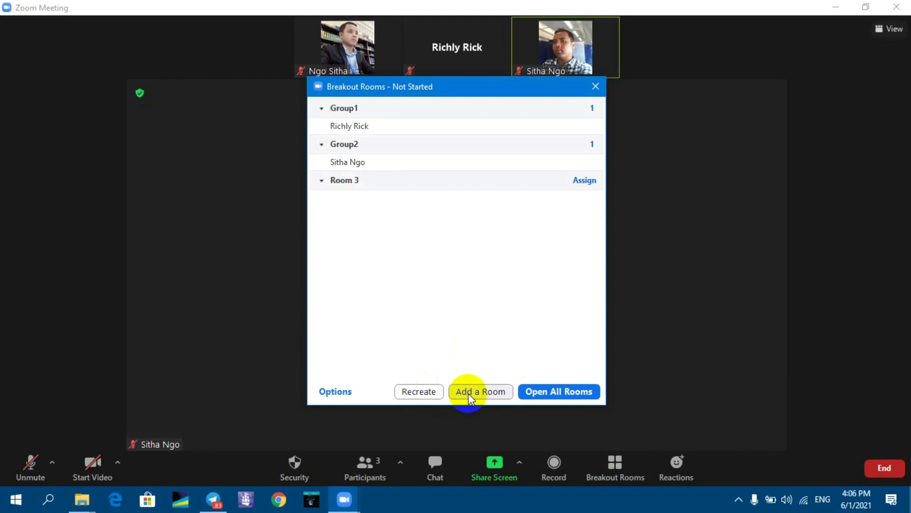
mouse_move(496, 180)
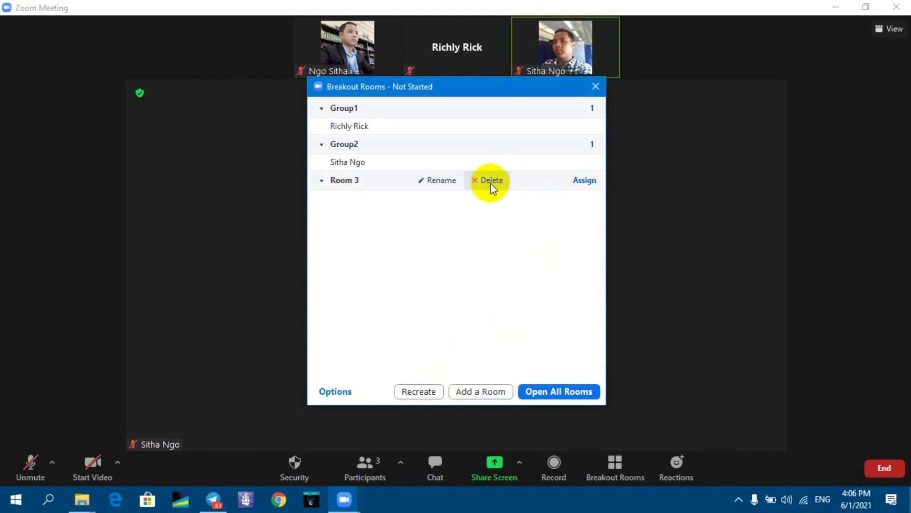
click(490, 182)
click(542, 187)
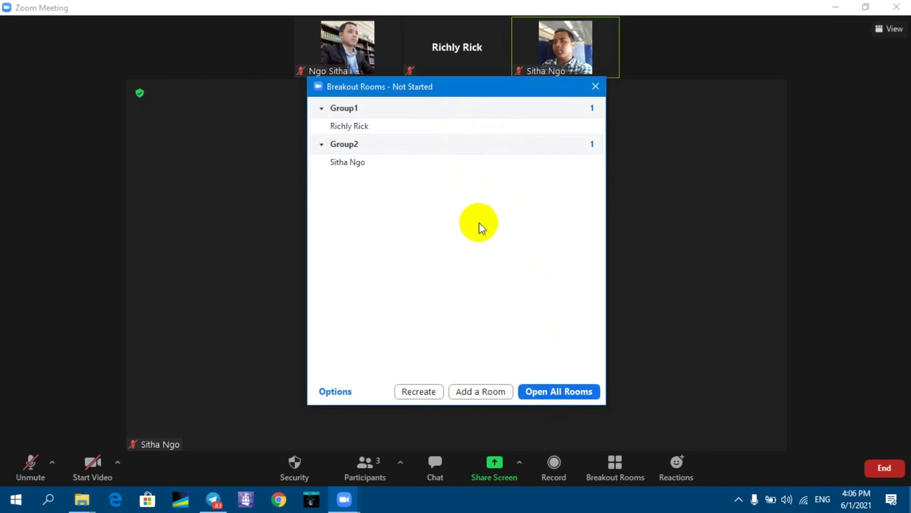
Open all breakout rooms so the assigned participants are invited to join
click(557, 398)
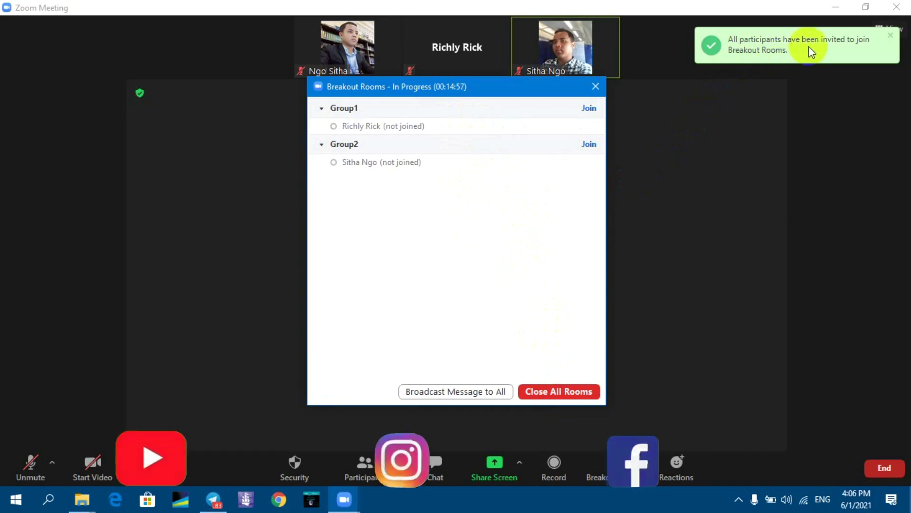
click(780, 56)
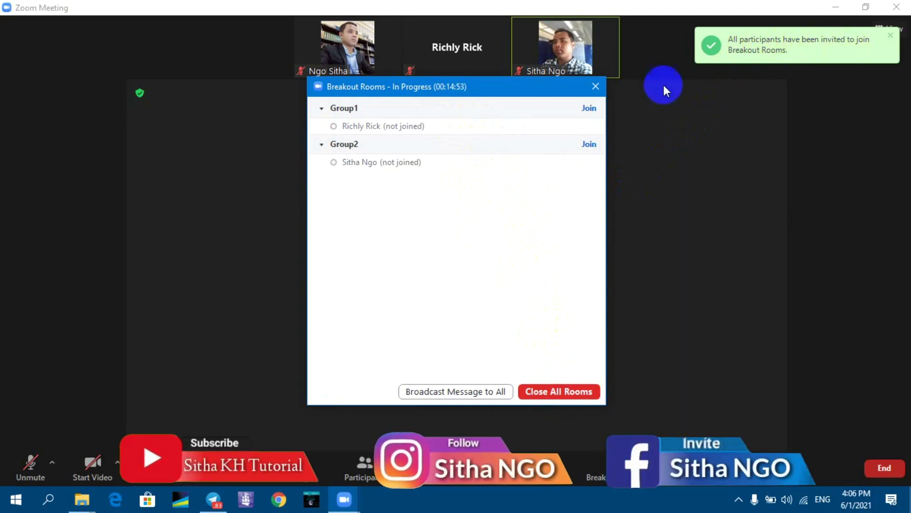
Check the joined participants in both rooms and the destinations available for moving the Group1 participant, without moving anyone
mouse_move(459, 125)
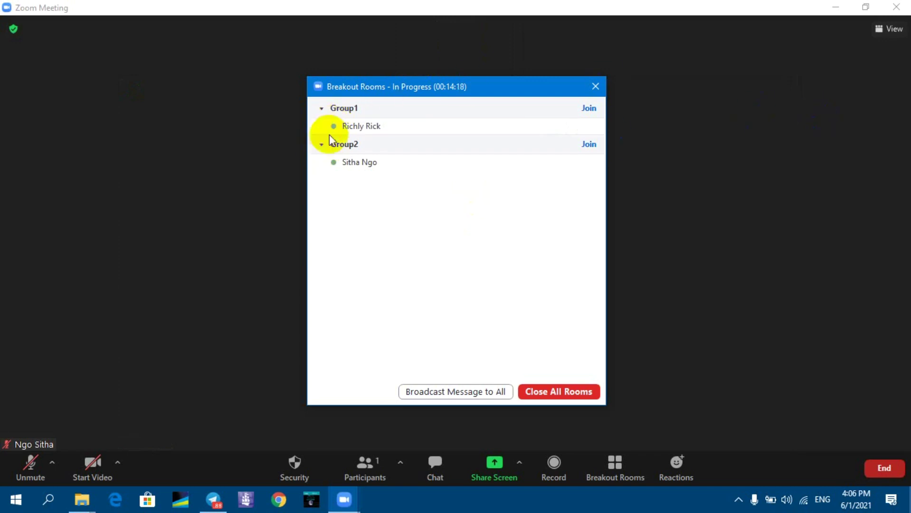
mouse_move(334, 172)
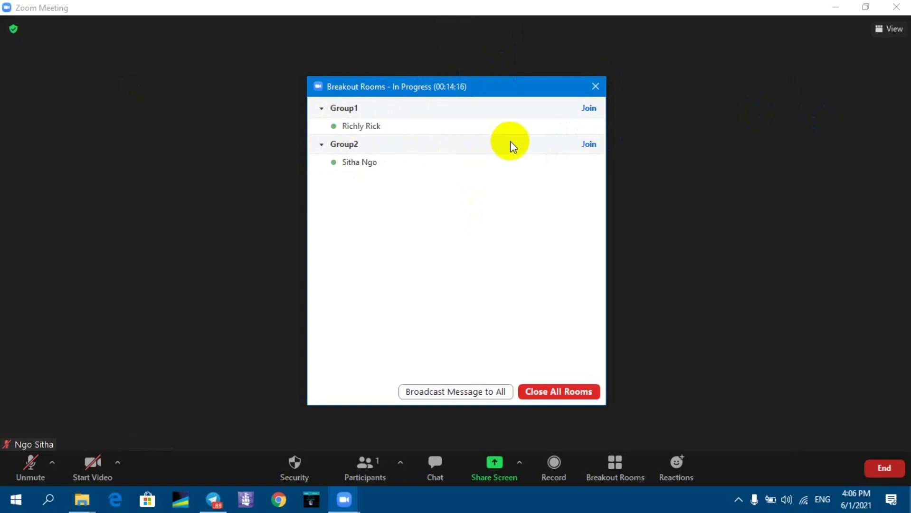
mouse_move(493, 162)
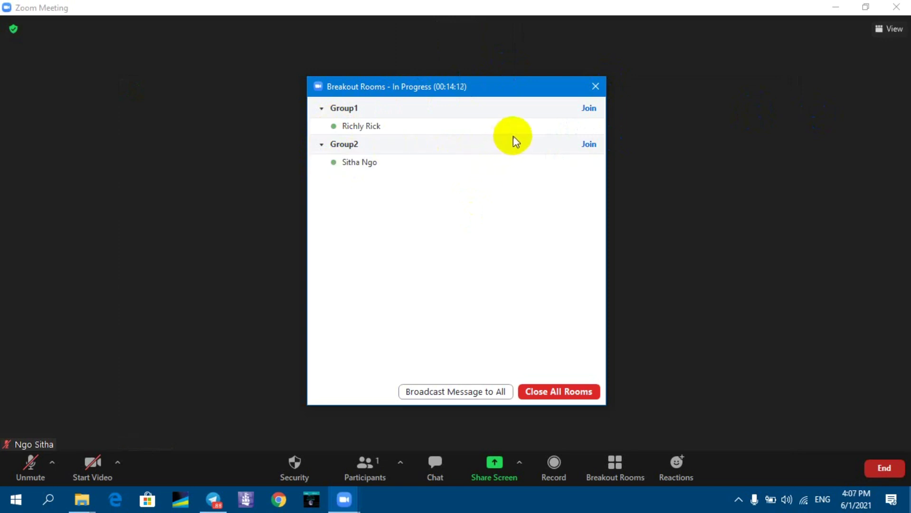
mouse_move(518, 129)
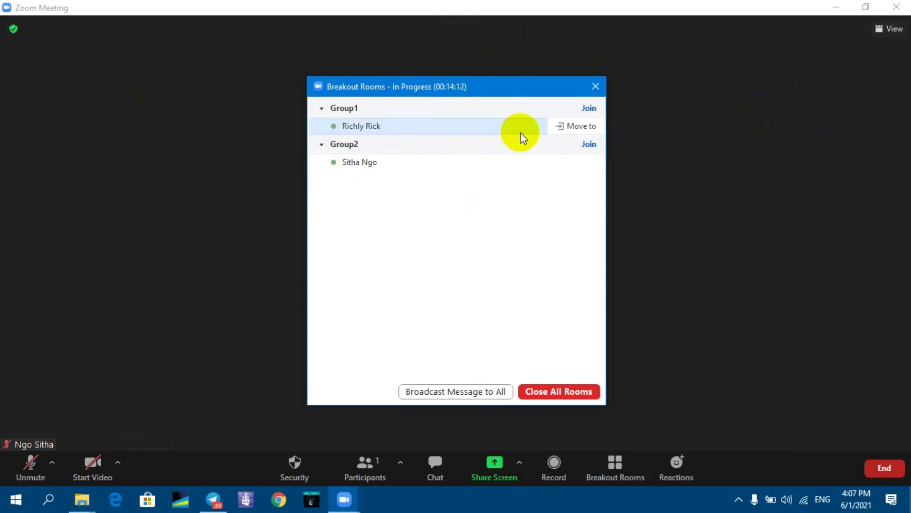
click(579, 125)
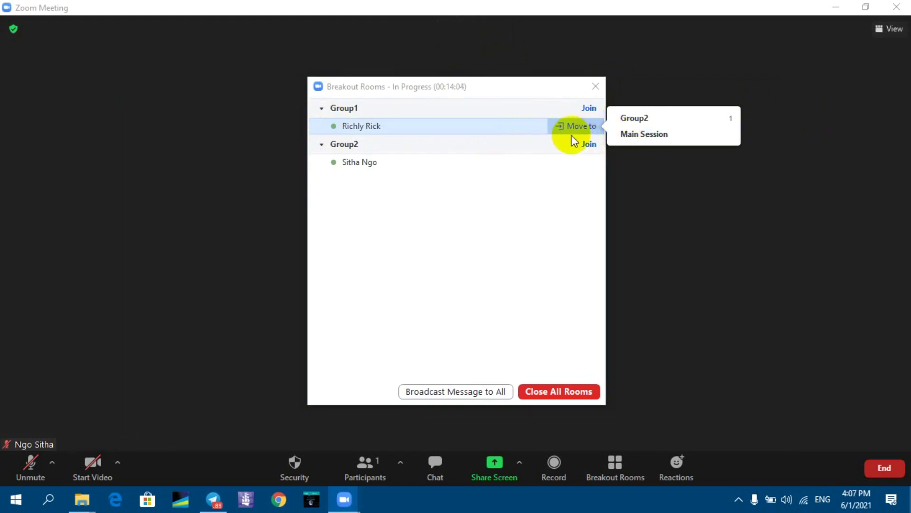
click(625, 117)
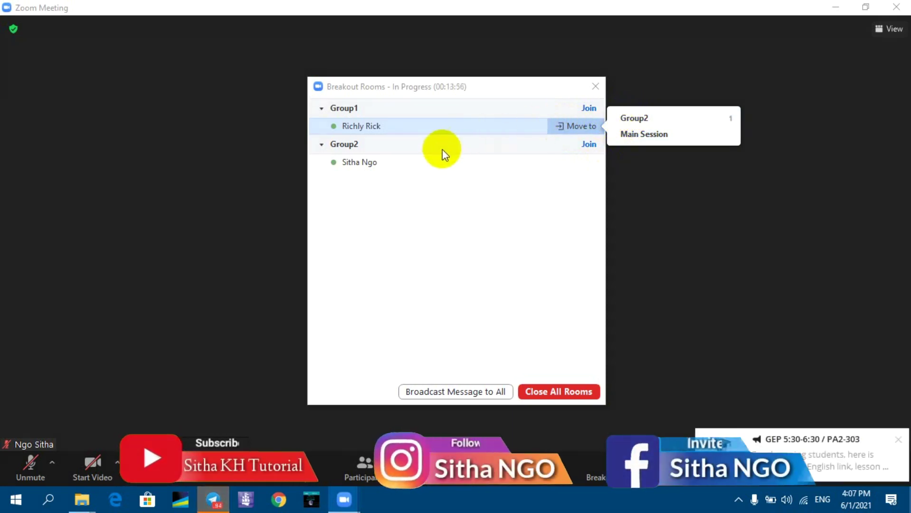
click(468, 194)
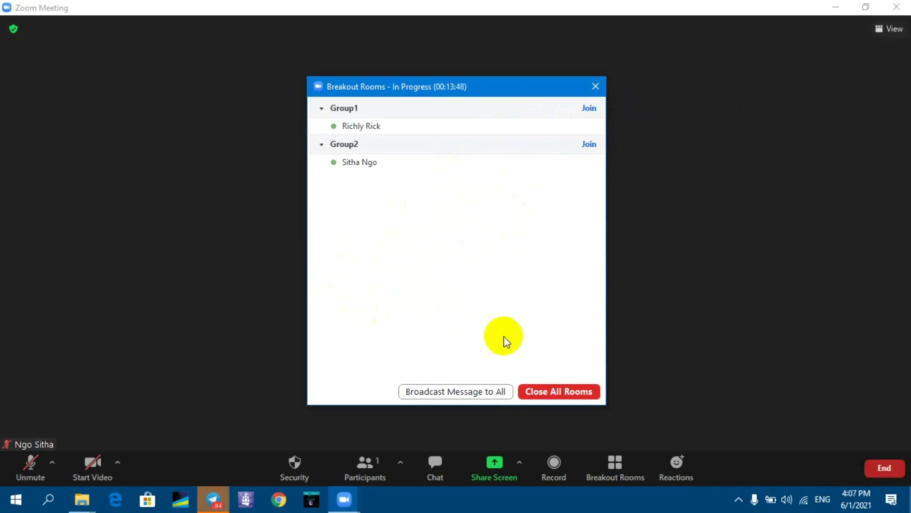
Broadcast the message "5 minutes more" to all breakout rooms
click(464, 390)
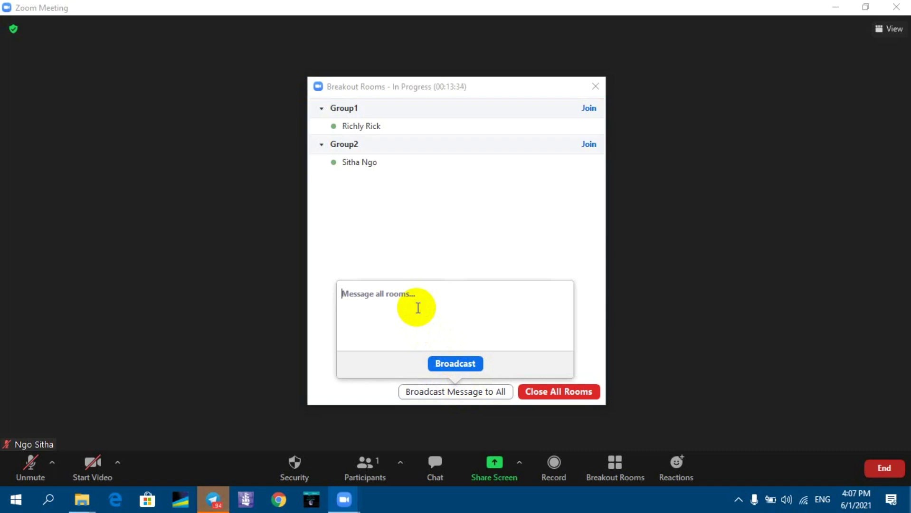
text(5 minutes more)
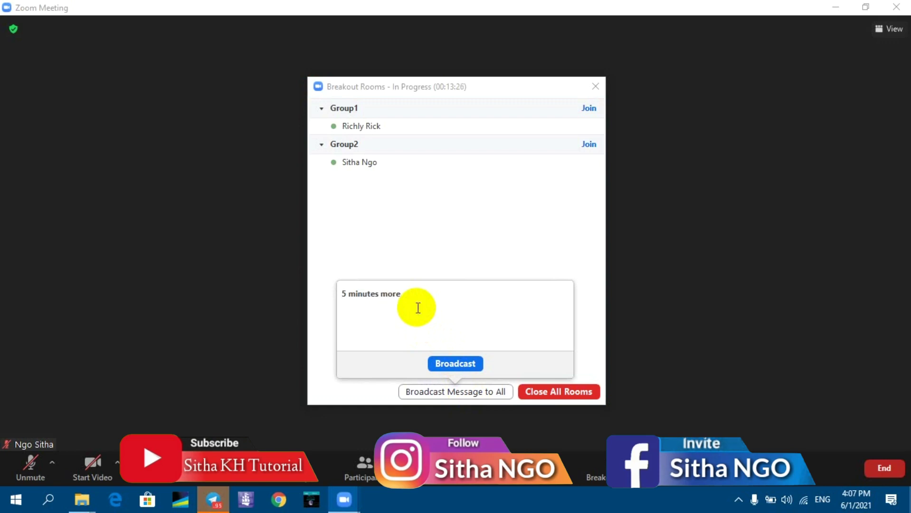
click(449, 372)
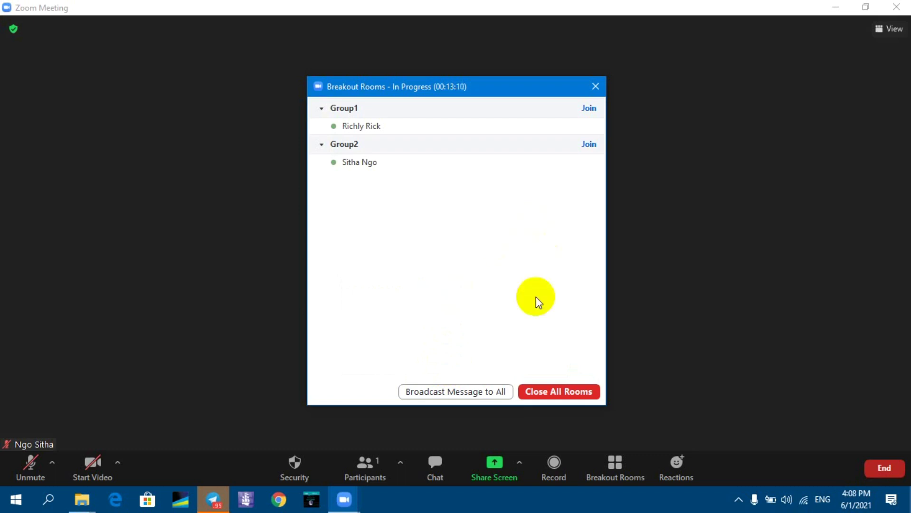
Join the Group1 breakout room as host and maximize its meeting window
click(590, 111)
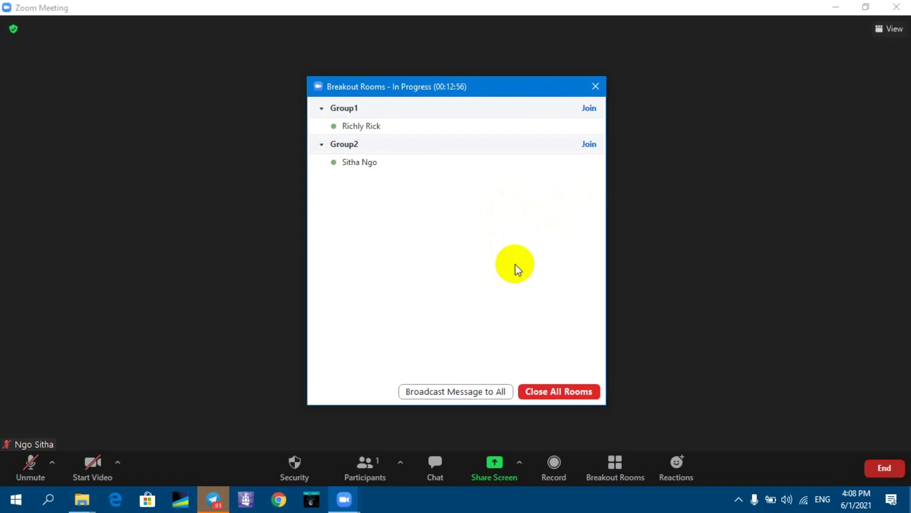
click(594, 111)
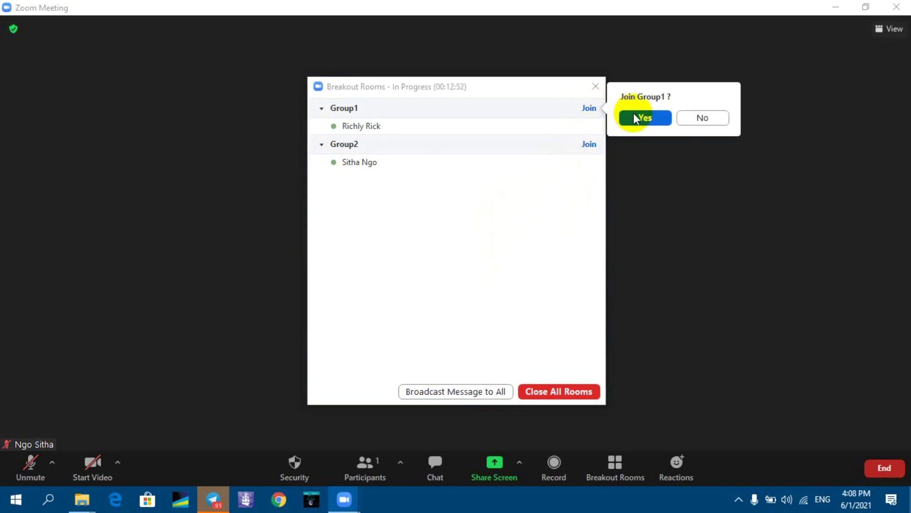
click(646, 120)
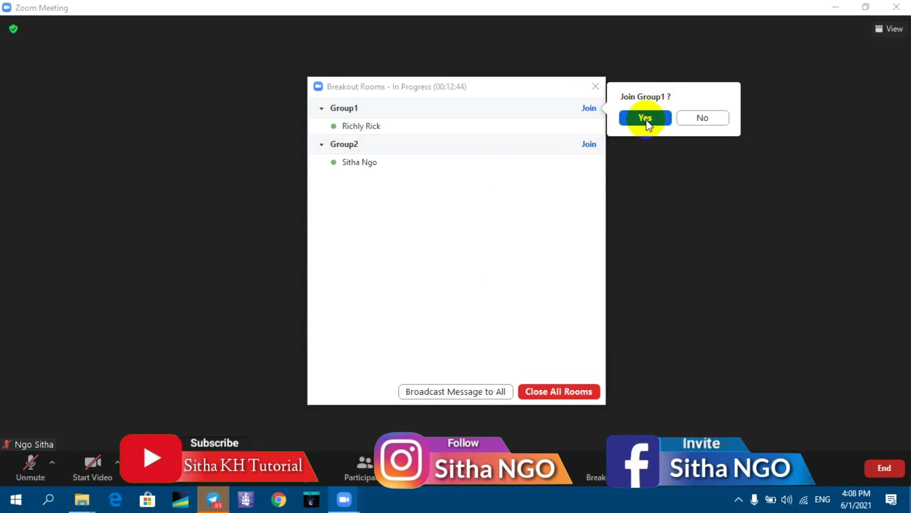
click(646, 119)
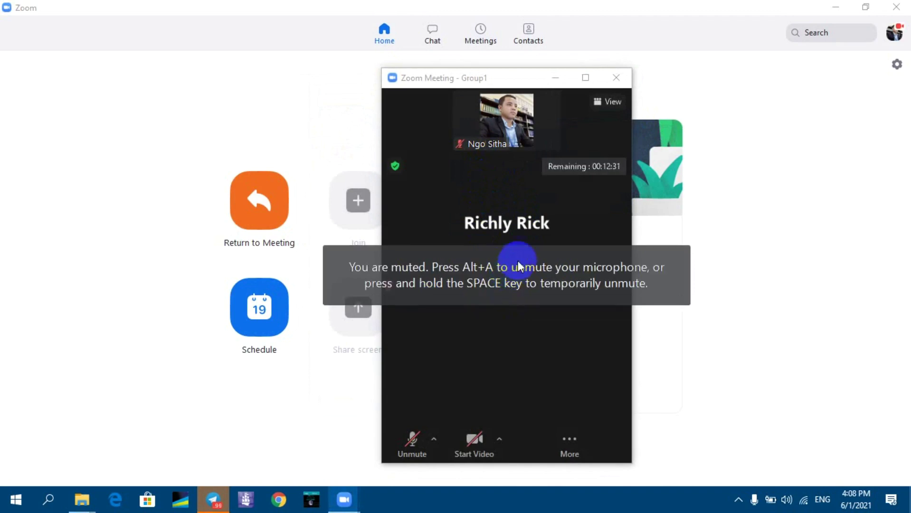
click(584, 77)
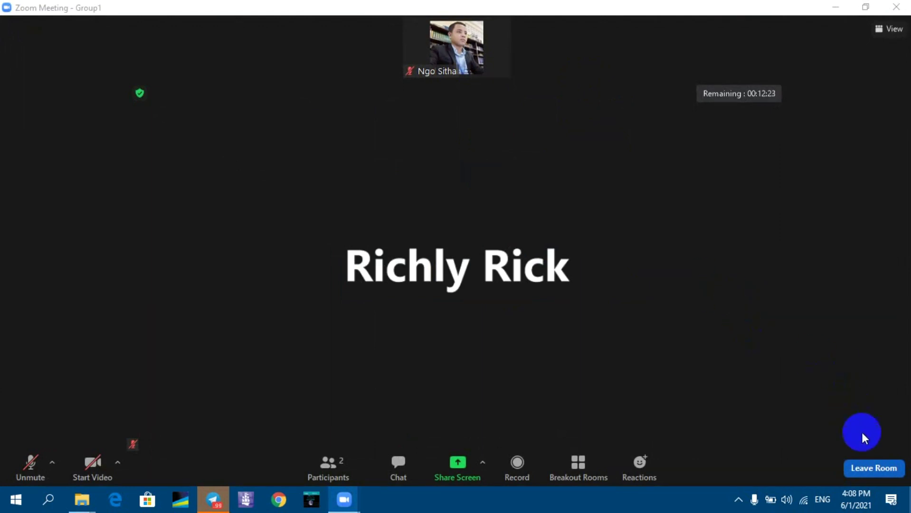
Leave the Group1 breakout room for the main session and maximize the meeting window
click(863, 472)
click(863, 472)
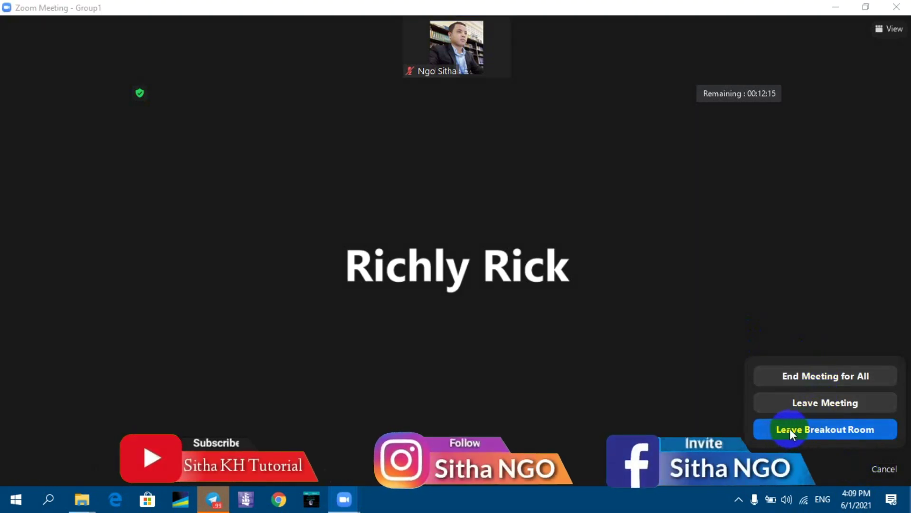
click(818, 430)
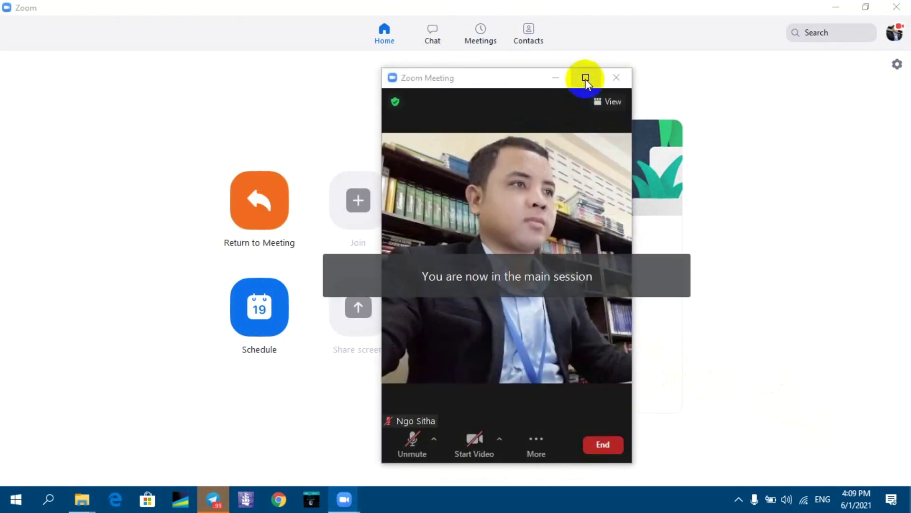
click(585, 78)
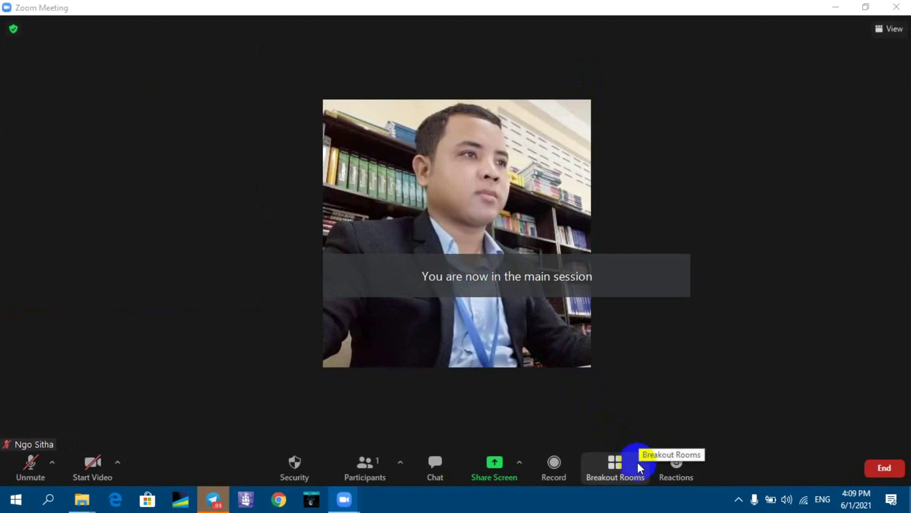
Visit the Group2 breakout room in a maximized window and leave it again for the main session
click(613, 472)
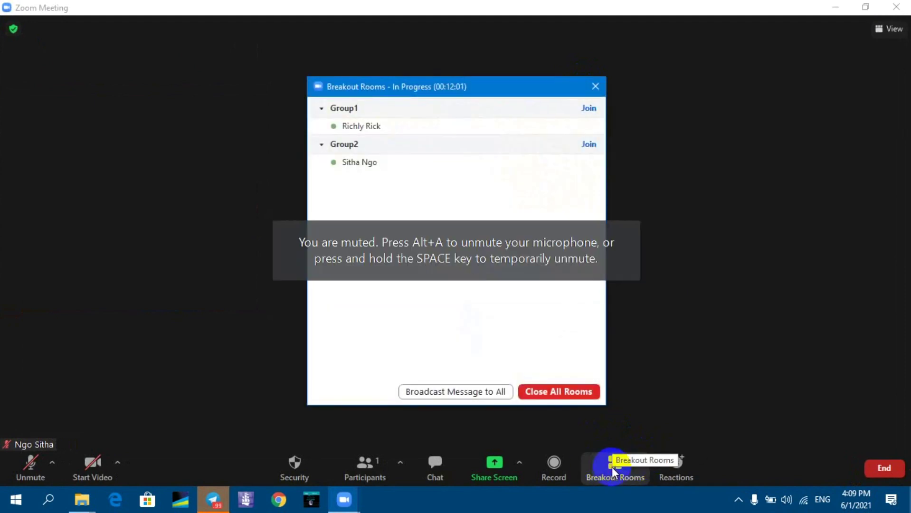
click(588, 145)
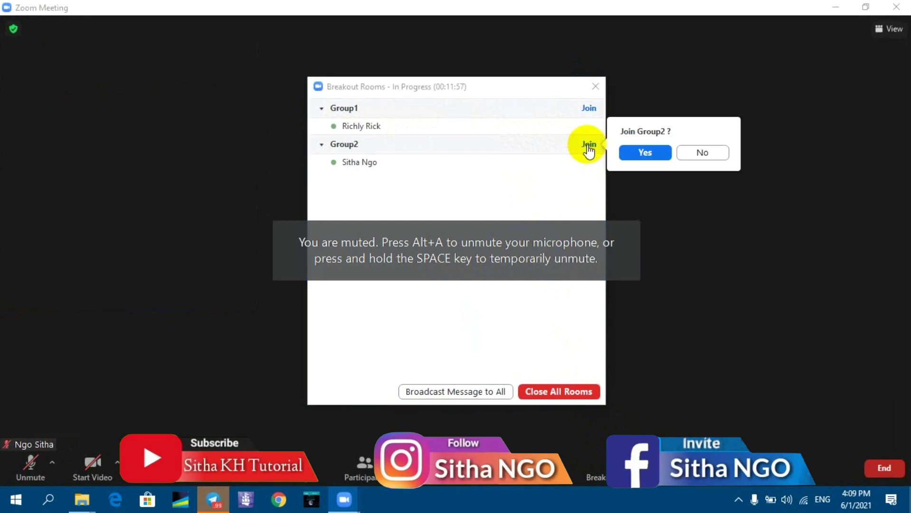
click(637, 153)
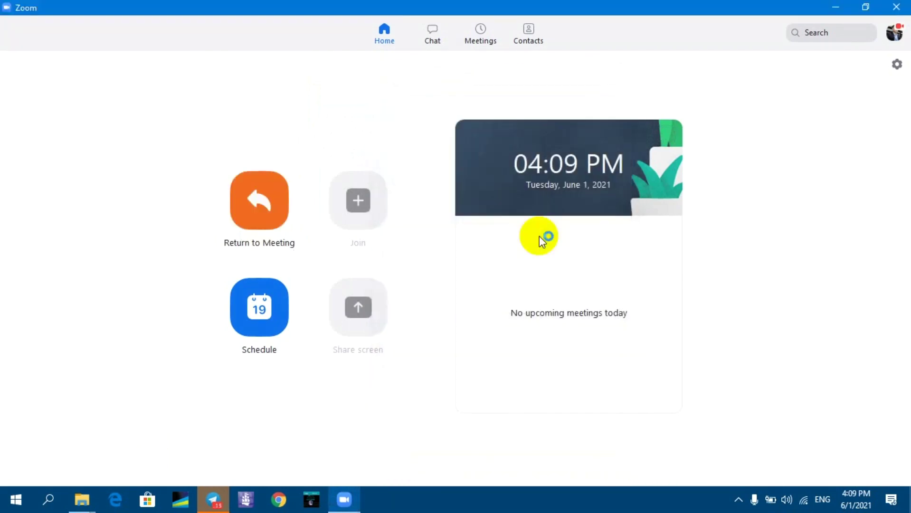
click(585, 78)
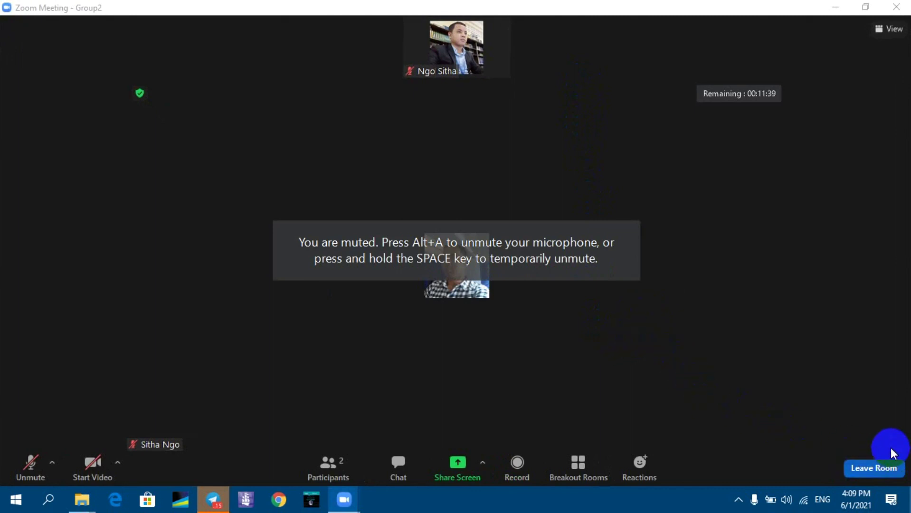
click(879, 470)
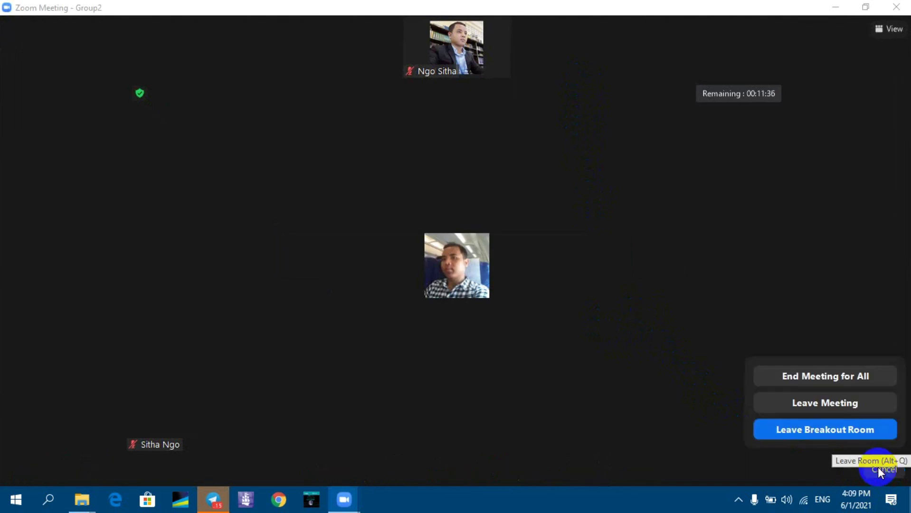
click(834, 430)
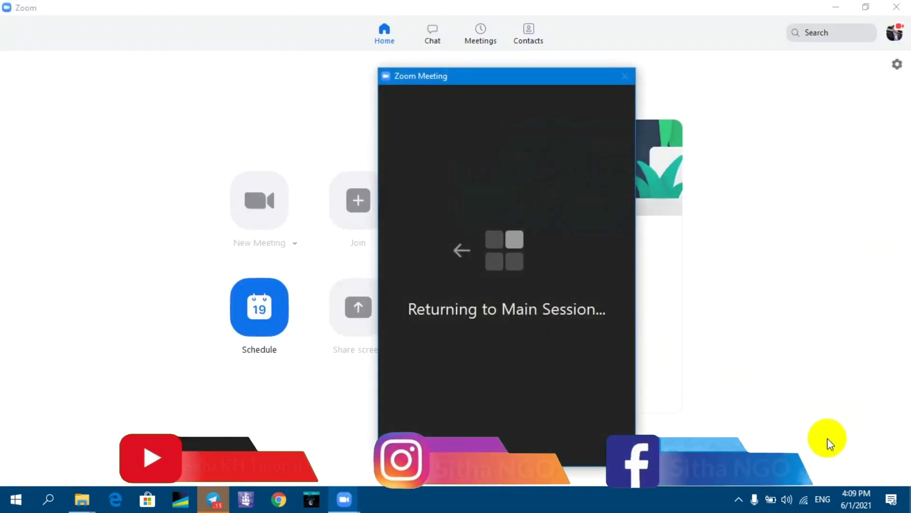